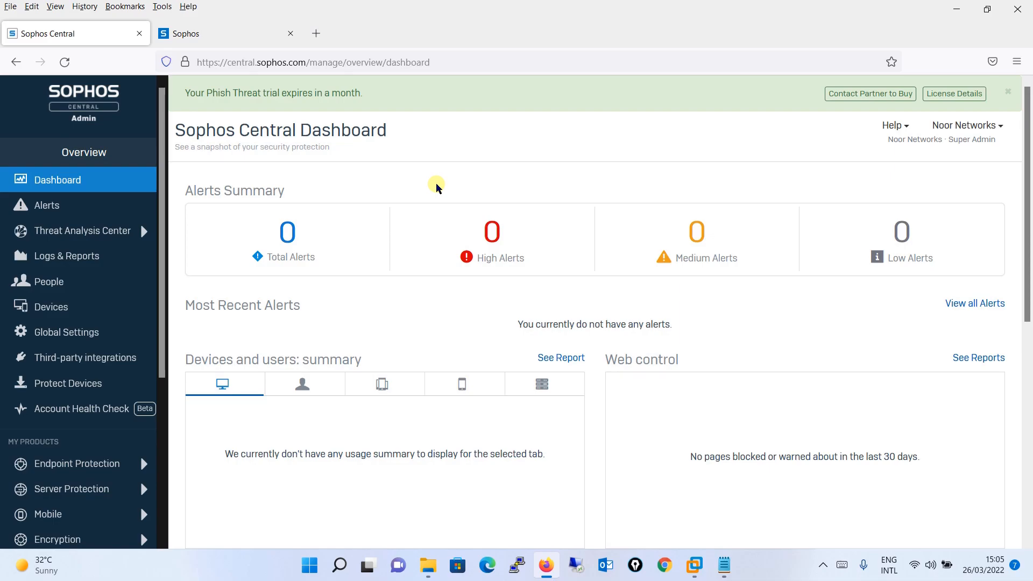
Step: In the Sophos Firewall console, register the firewall with Sophos Central using the administrator's email address and account password
{"action": "left_click", "coordinate": [251, 32]}
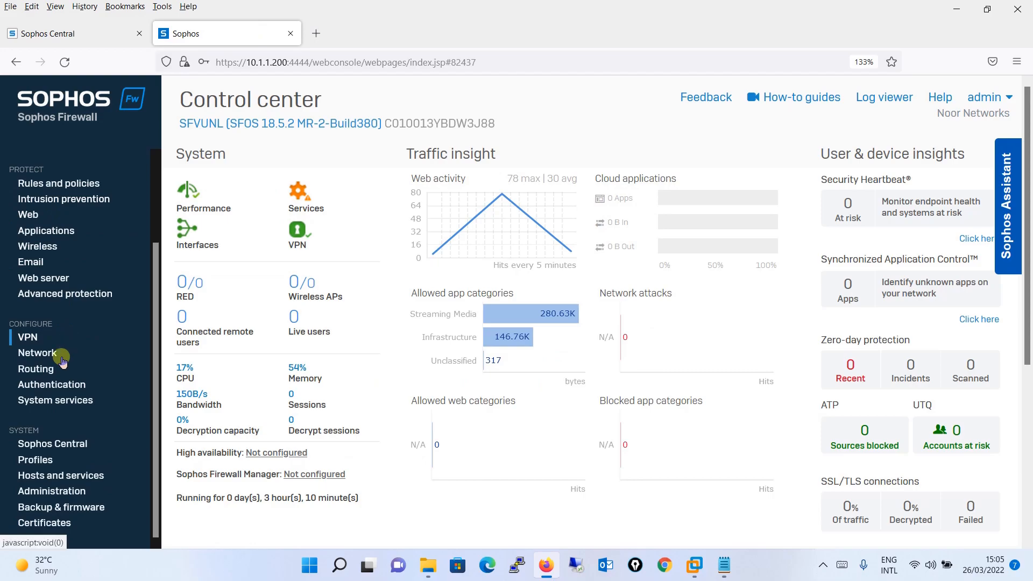
{"action": "left_click", "coordinate": [52, 447]}
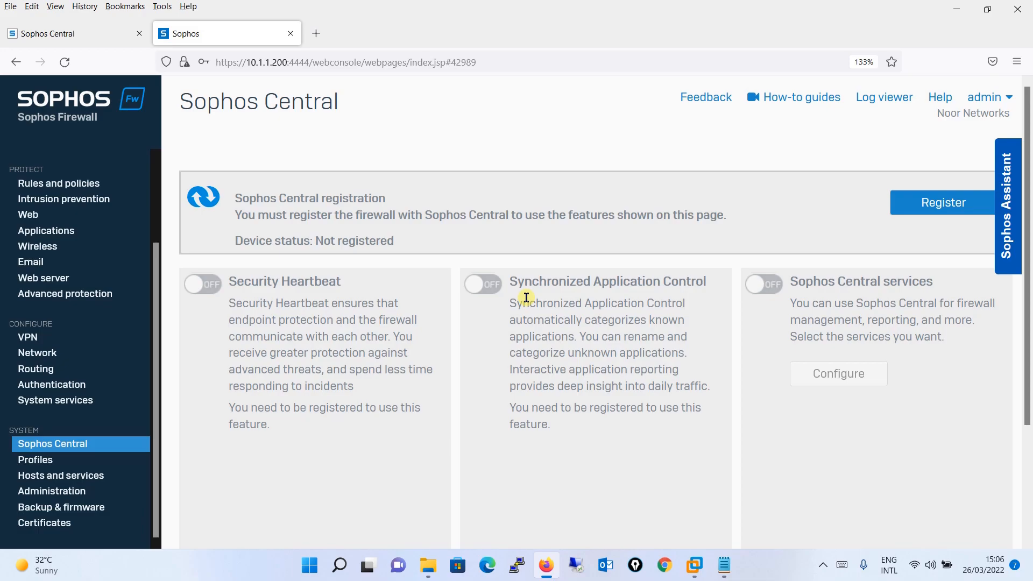
{"action": "left_click", "coordinate": [950, 204]}
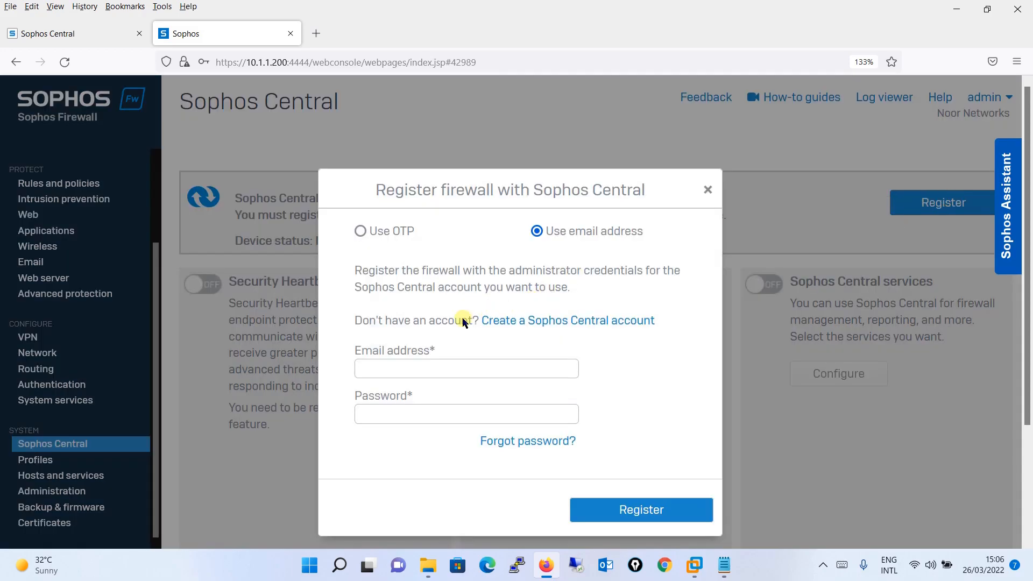
{"action": "left_click", "coordinate": [402, 369]}
{"action": "left_click", "coordinate": [654, 511]}
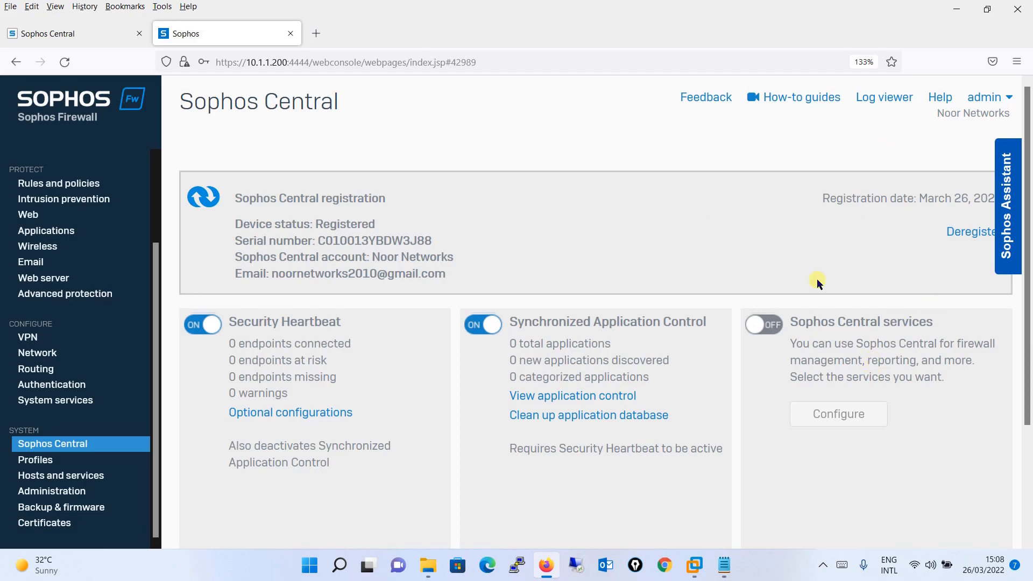
Step: Switch to Sophos Central, refresh the dashboard, and mark the low alert about the newly registered firewall as acknowledged
{"action": "left_click", "coordinate": [40, 31]}
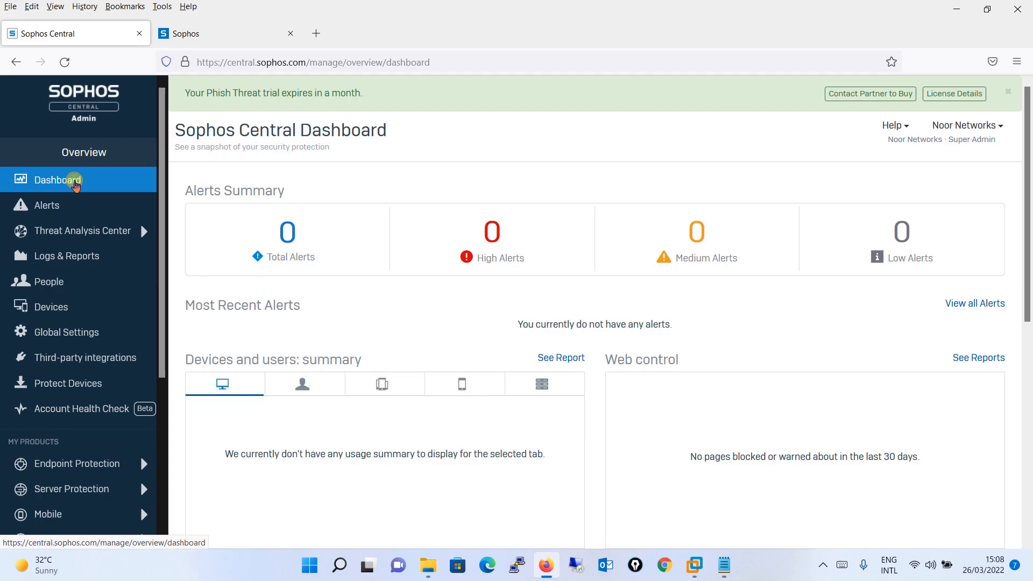
{"action": "left_click", "coordinate": [74, 183]}
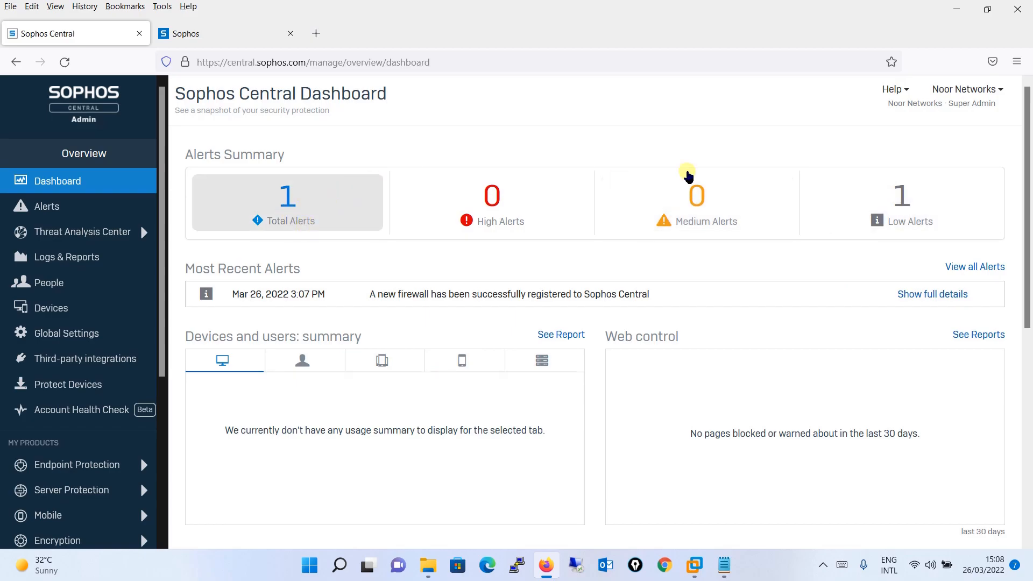
{"action": "left_click", "coordinate": [902, 206]}
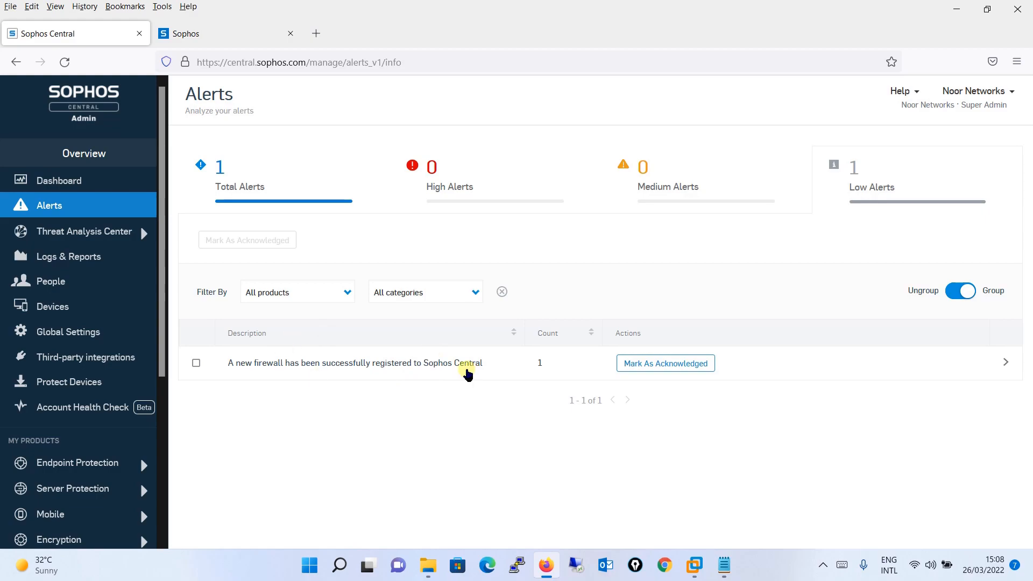
{"action": "left_click", "coordinate": [679, 372]}
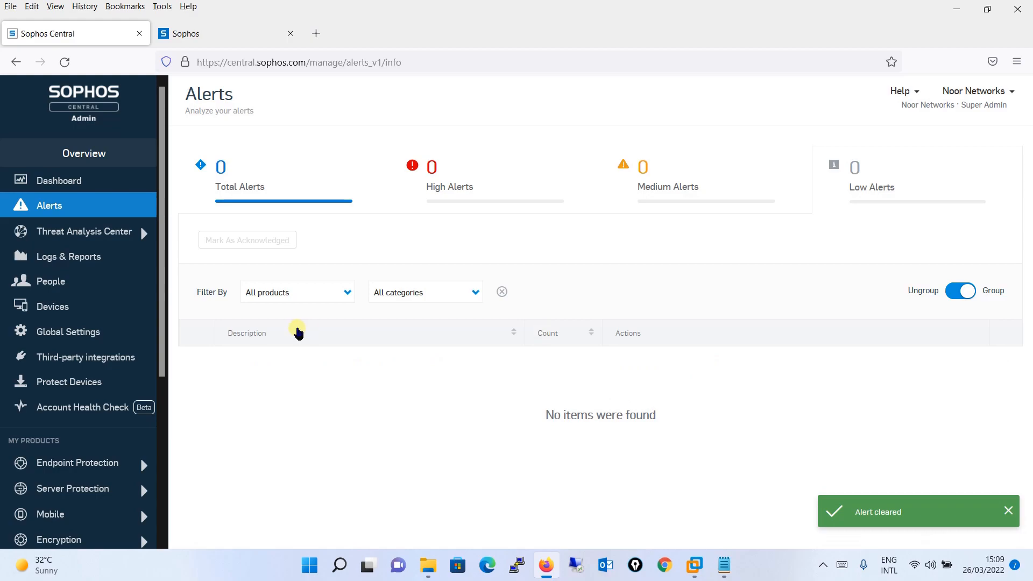
Step: Open Registered Firewall Appliances in the Global Settings and highlight the listed firewall's name
{"action": "left_click_drag", "start_coordinate": [164, 281], "coordinate": [165, 325]}
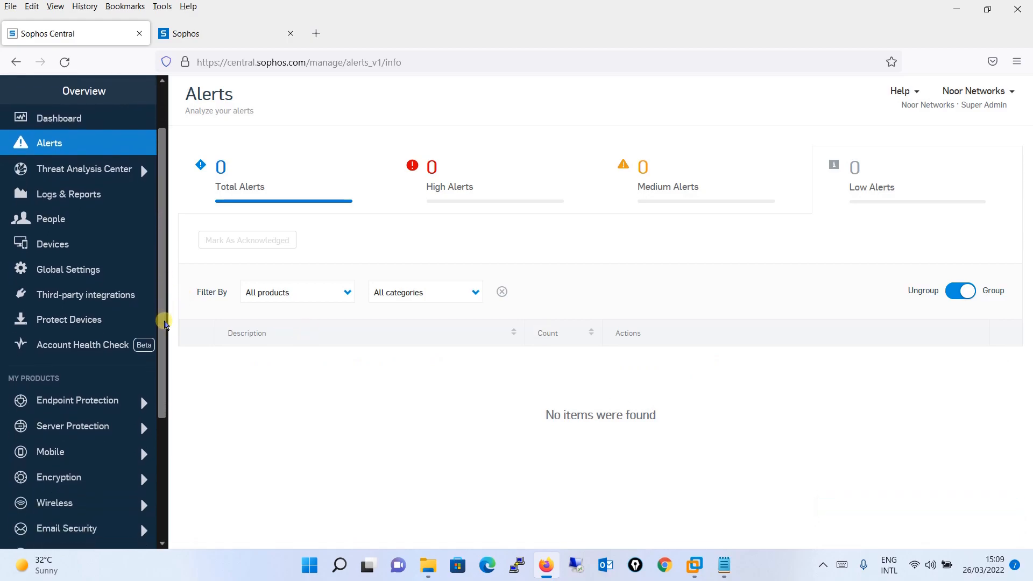
{"action": "left_click", "coordinate": [102, 271]}
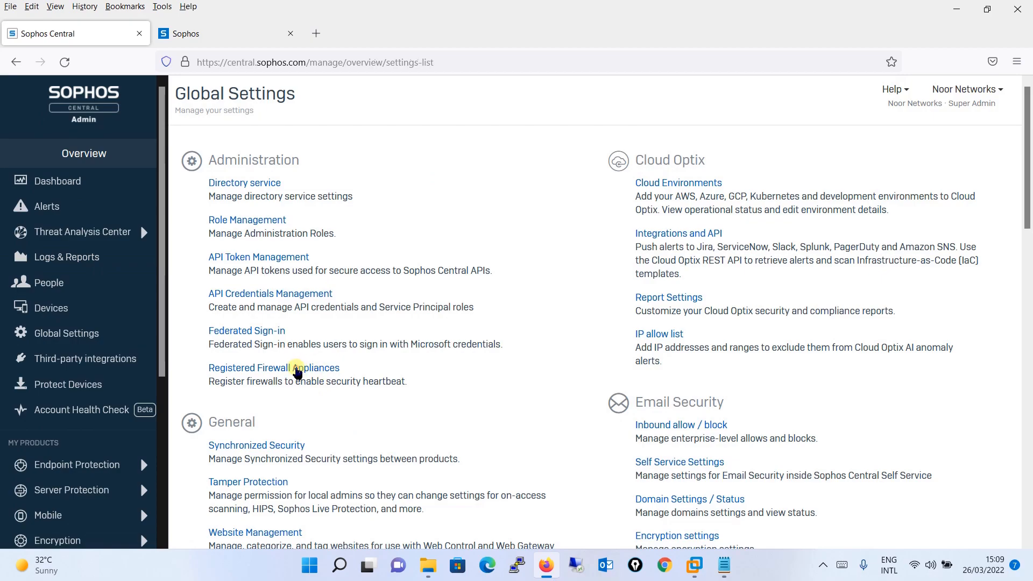
{"action": "left_click", "coordinate": [297, 370]}
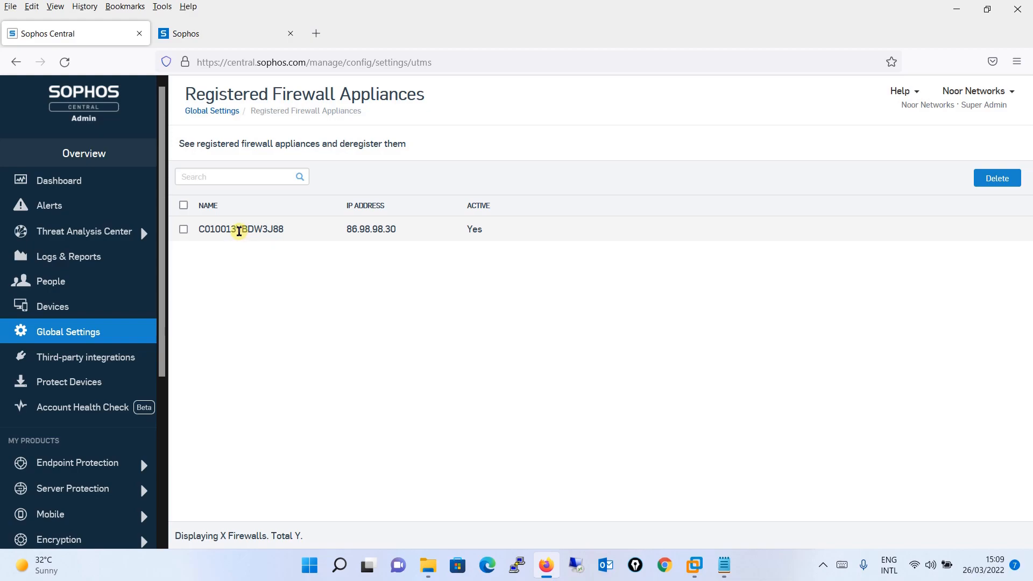
{"action": "double_click", "coordinate": [239, 230]}
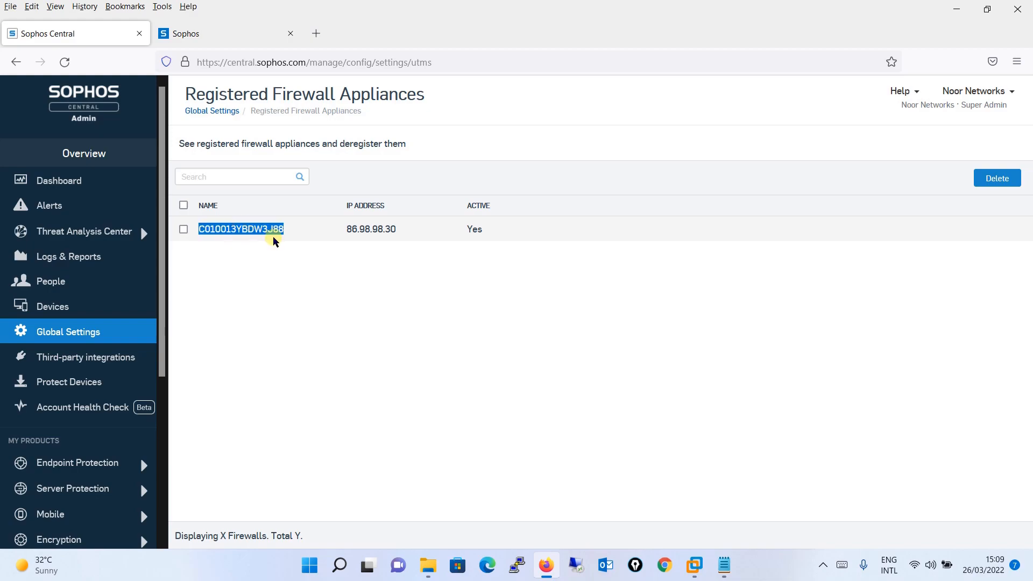
Step: Compare the serial number on the firewall's Sophos Central page with the entry under Registered Firewall Appliances in Sophos Central
{"action": "left_click", "coordinate": [202, 39]}
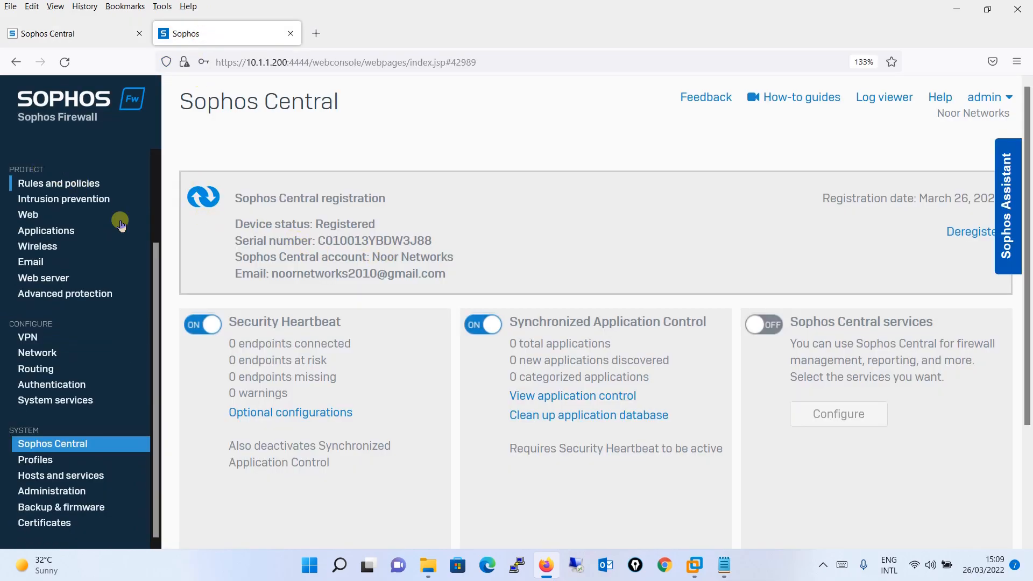
{"action": "left_click_drag", "start_coordinate": [152, 286], "coordinate": [150, 164]}
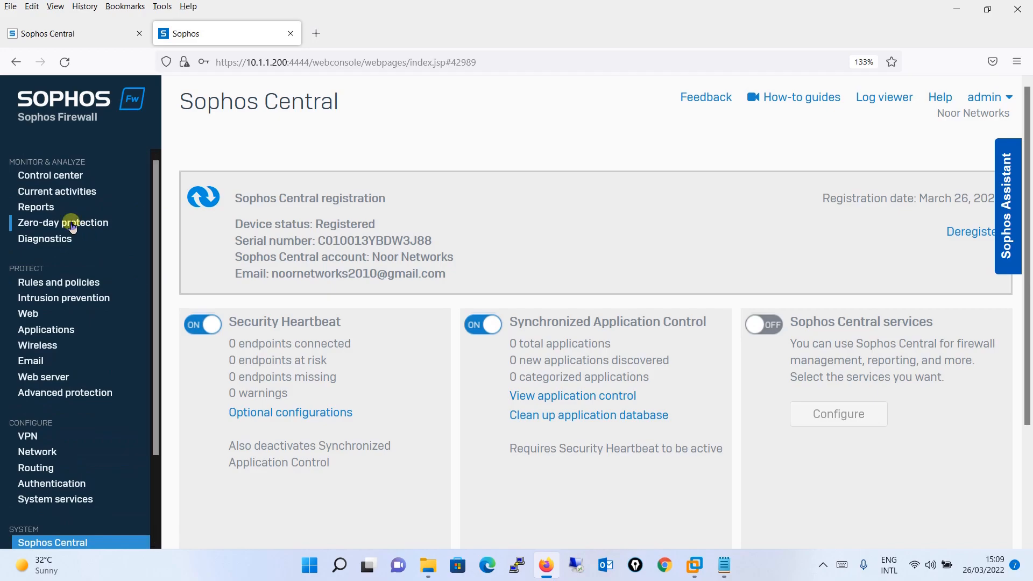
{"action": "triple_click", "coordinate": [335, 240]}
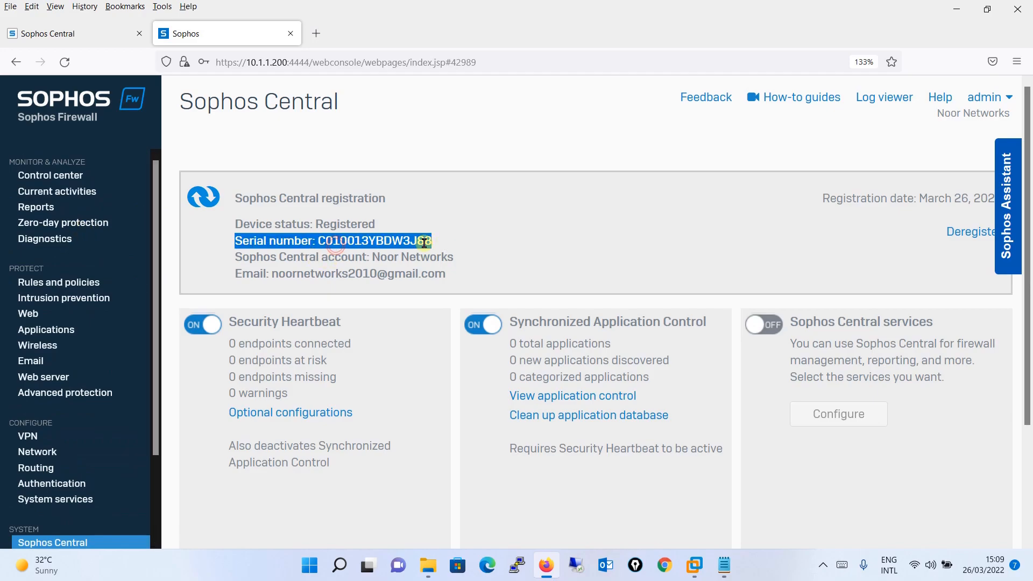
{"action": "left_click", "coordinate": [76, 33]}
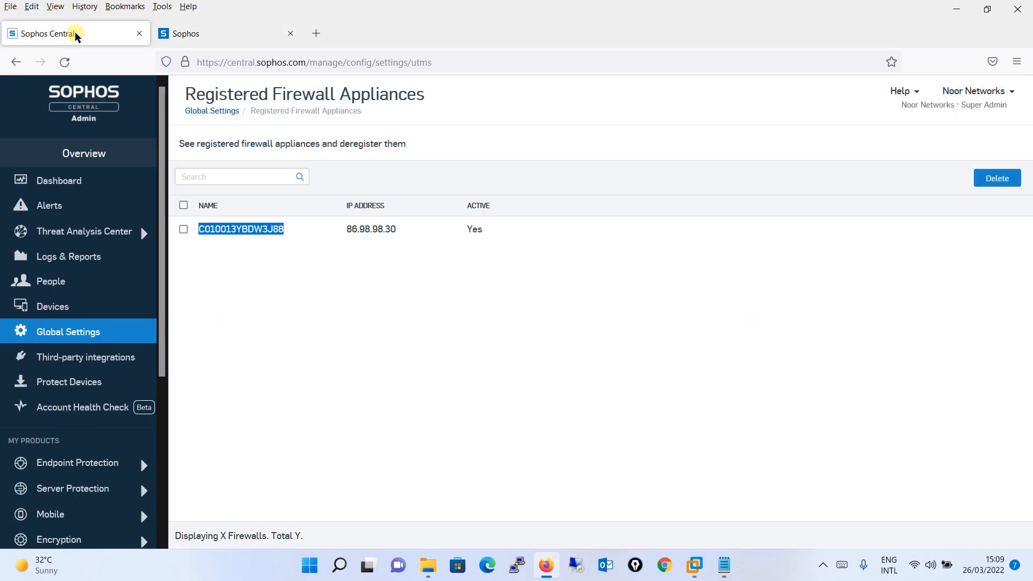
{"action": "left_click", "coordinate": [94, 329]}
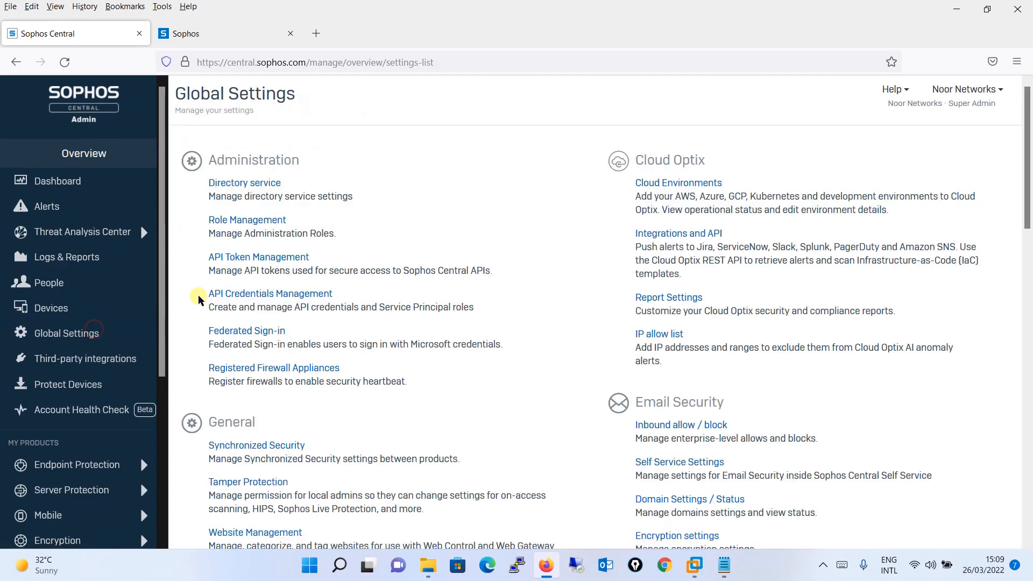
{"action": "left_click", "coordinate": [284, 369]}
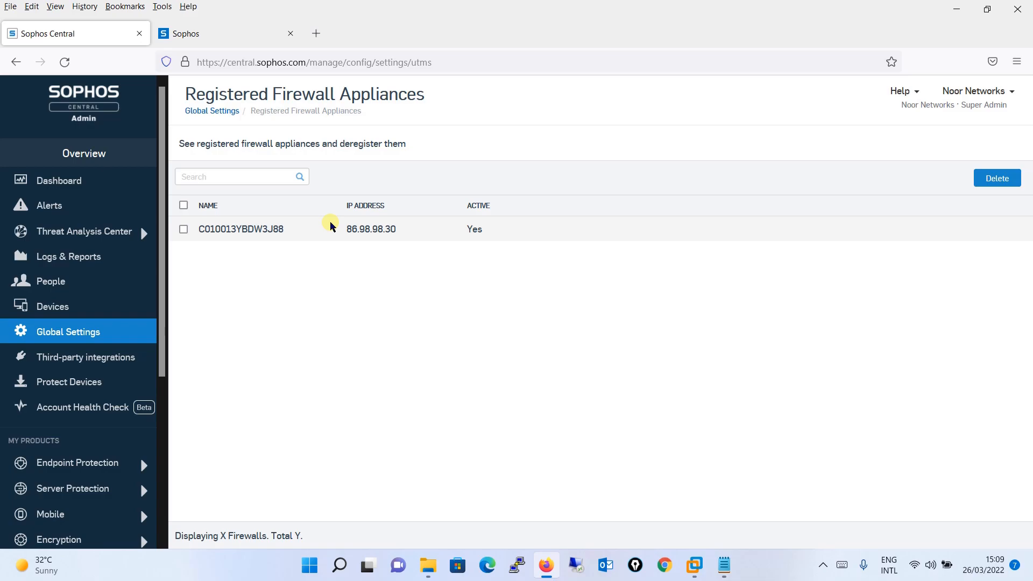
Step: Enable Sophos Central services on the firewall with reports and logs, Sophos Central management, and configuration backups, keeping Security Heartbeat active
{"action": "left_click", "coordinate": [228, 37]}
{"action": "left_click", "coordinate": [689, 211]}
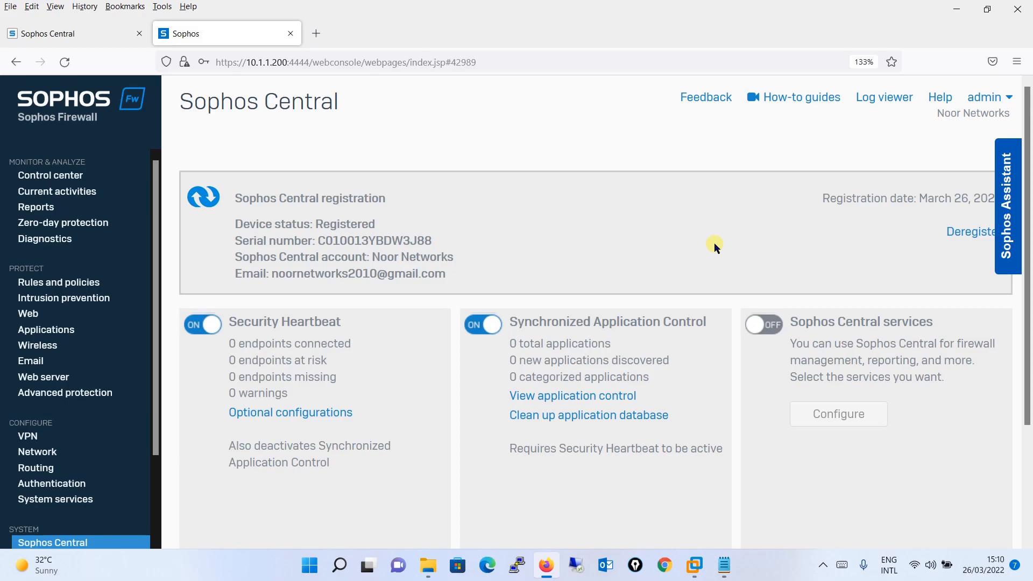
{"action": "left_click", "coordinate": [770, 325]}
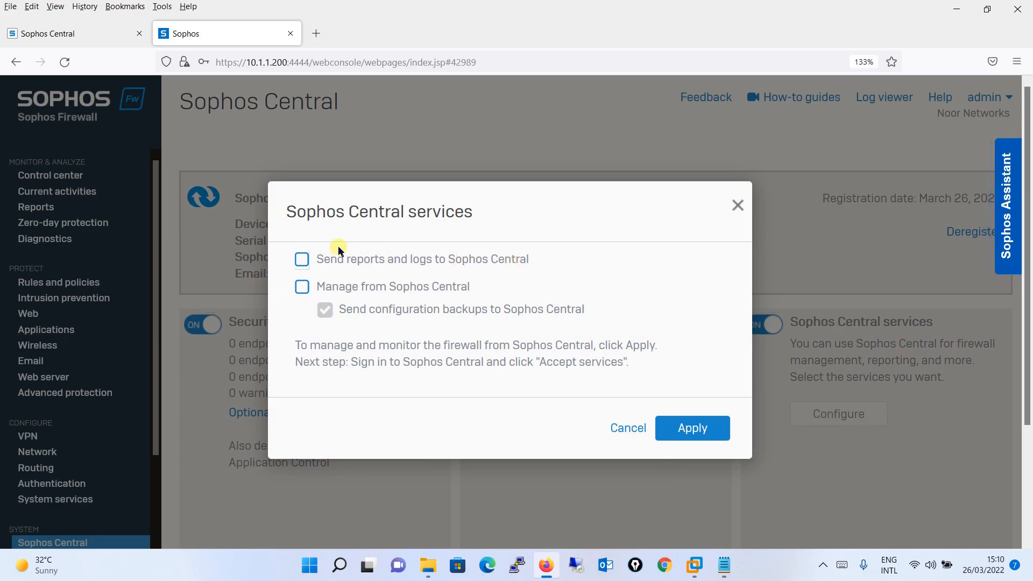
{"action": "left_click", "coordinate": [302, 259]}
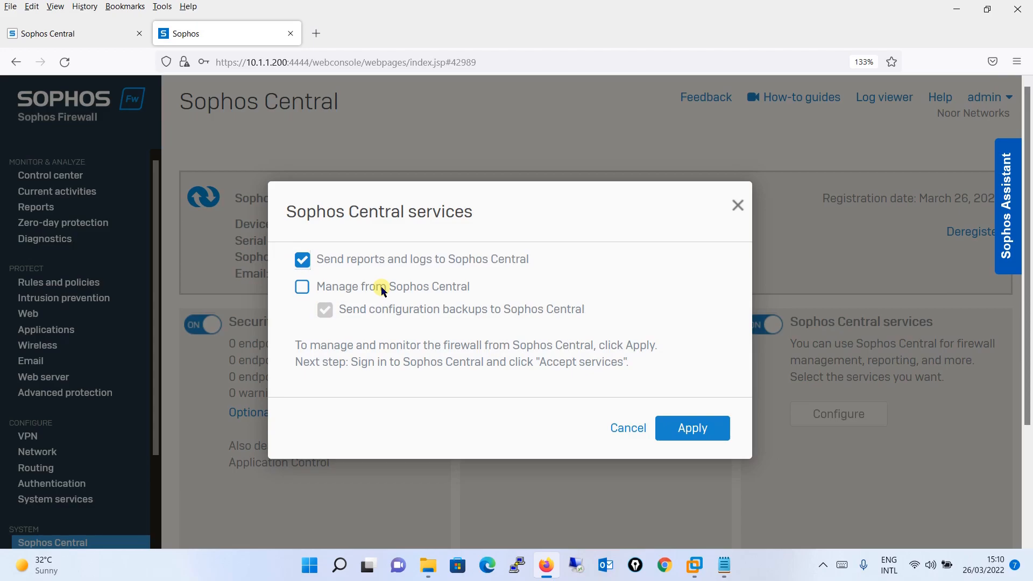
{"action": "left_click", "coordinate": [302, 287]}
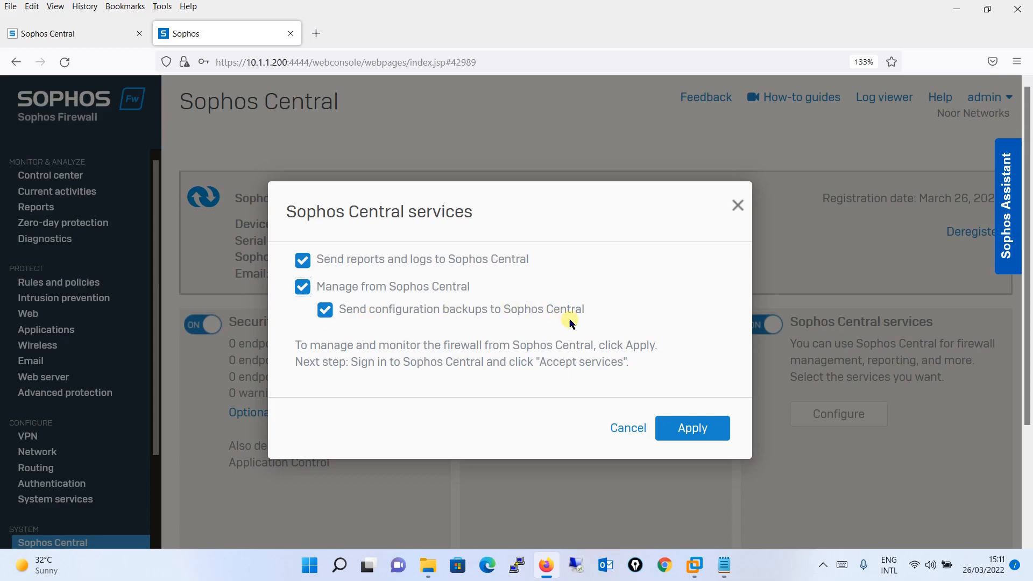
{"action": "left_click", "coordinate": [714, 430]}
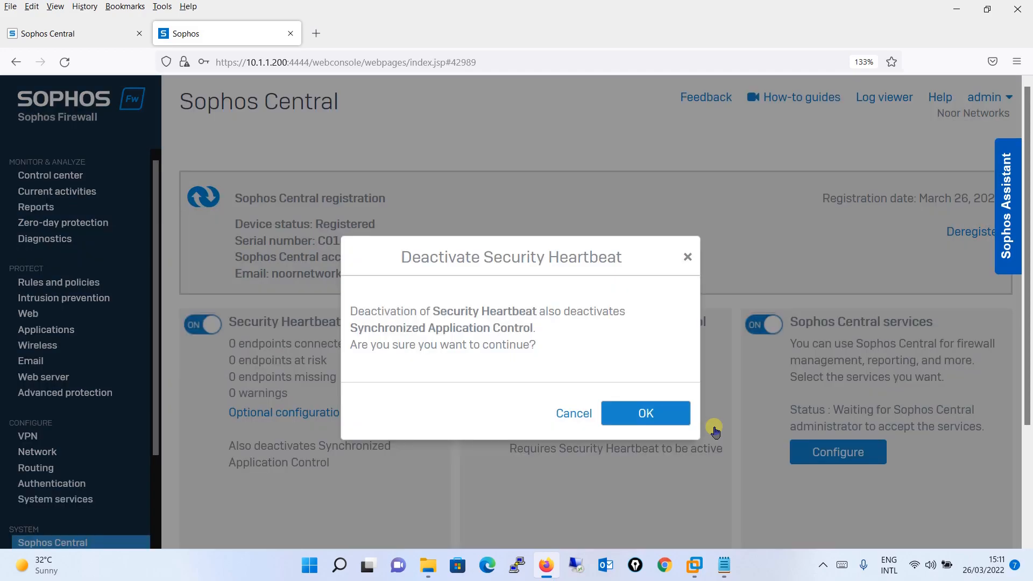
{"action": "left_click", "coordinate": [688, 258]}
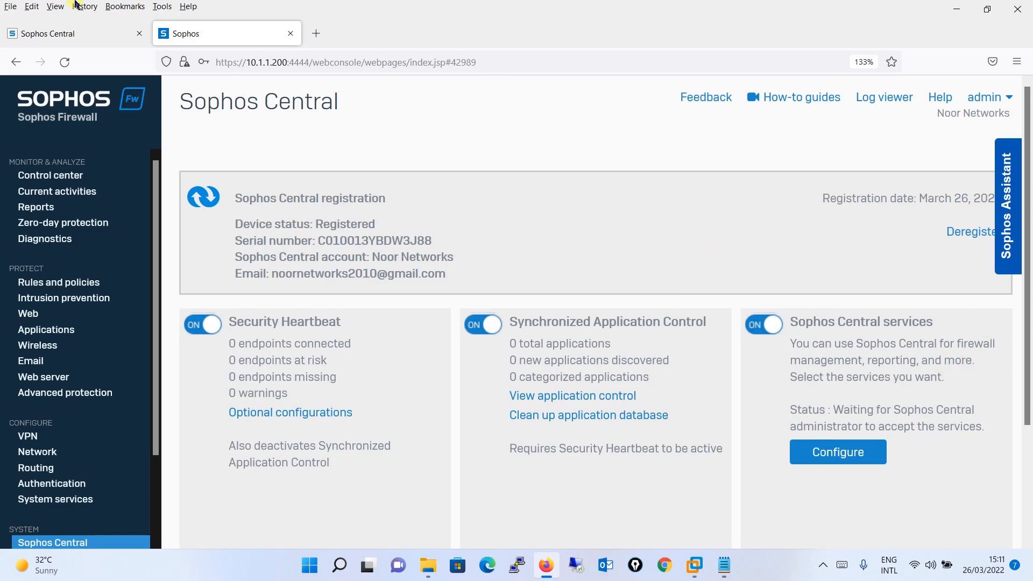
Step: Return to Sophos Central and examine the refreshed dashboard's alerts summary and the list of available products
{"action": "left_click", "coordinate": [78, 38]}
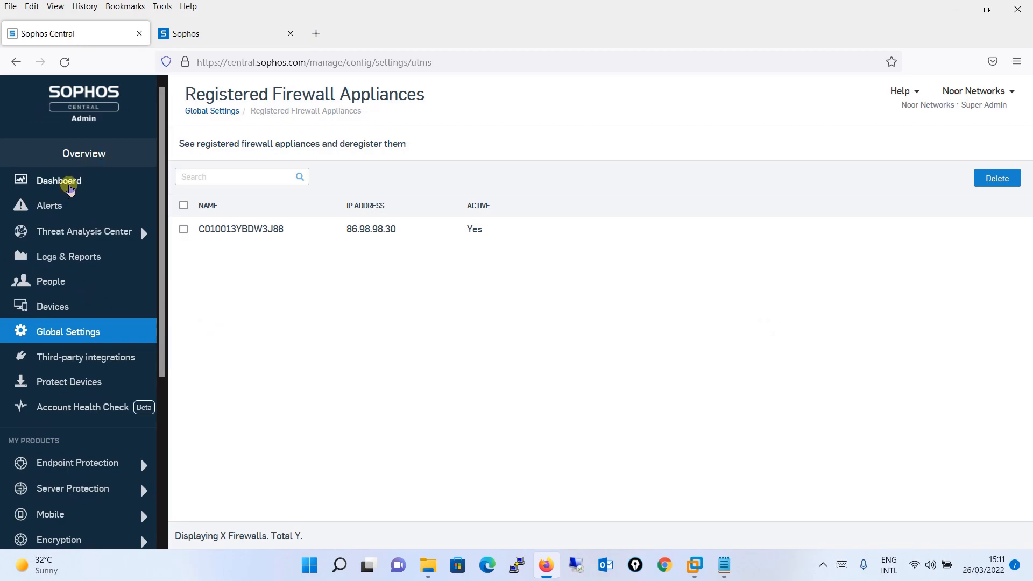
{"action": "left_click", "coordinate": [69, 185]}
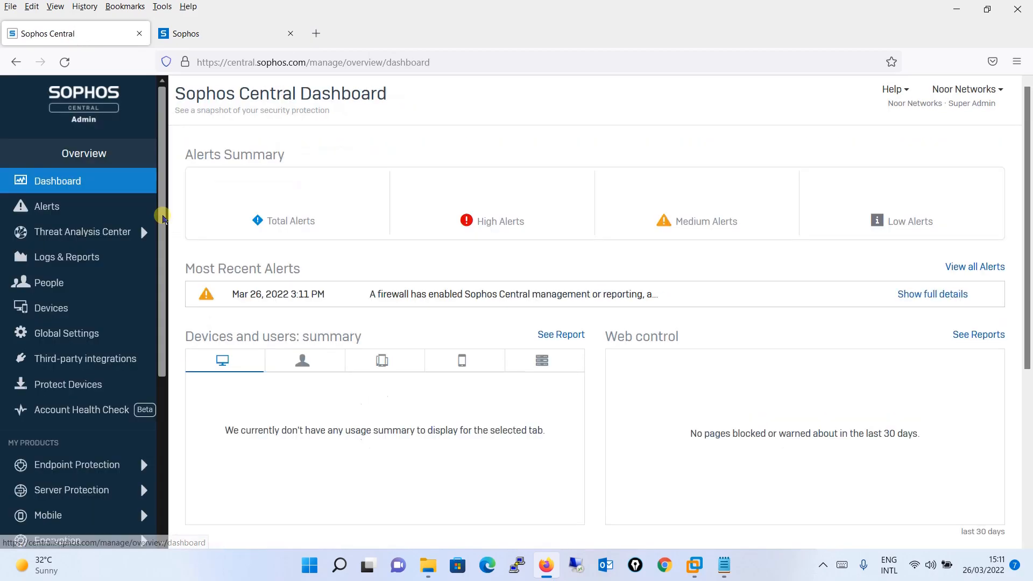
{"action": "left_click", "coordinate": [236, 32]}
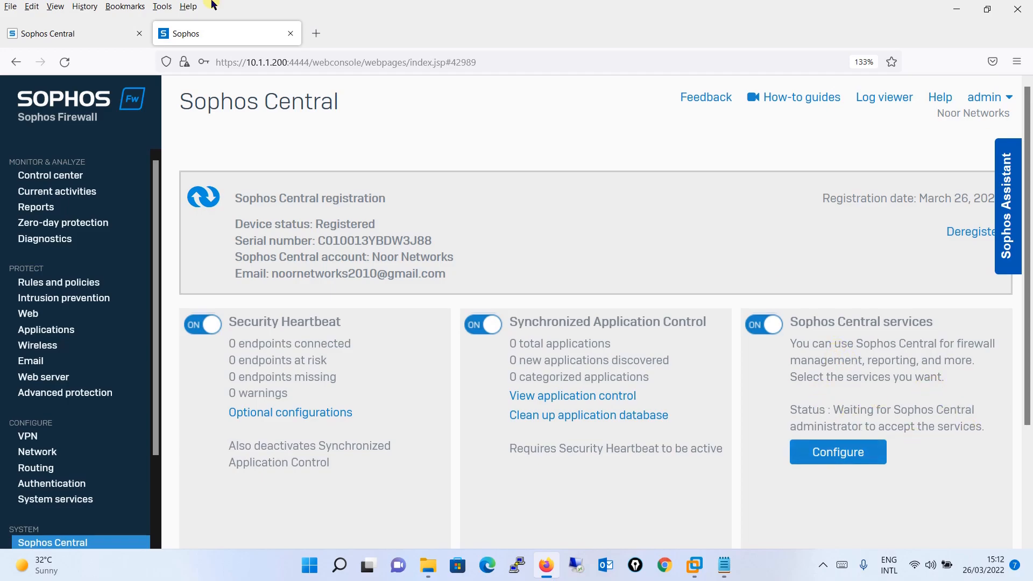
{"action": "left_click", "coordinate": [74, 33]}
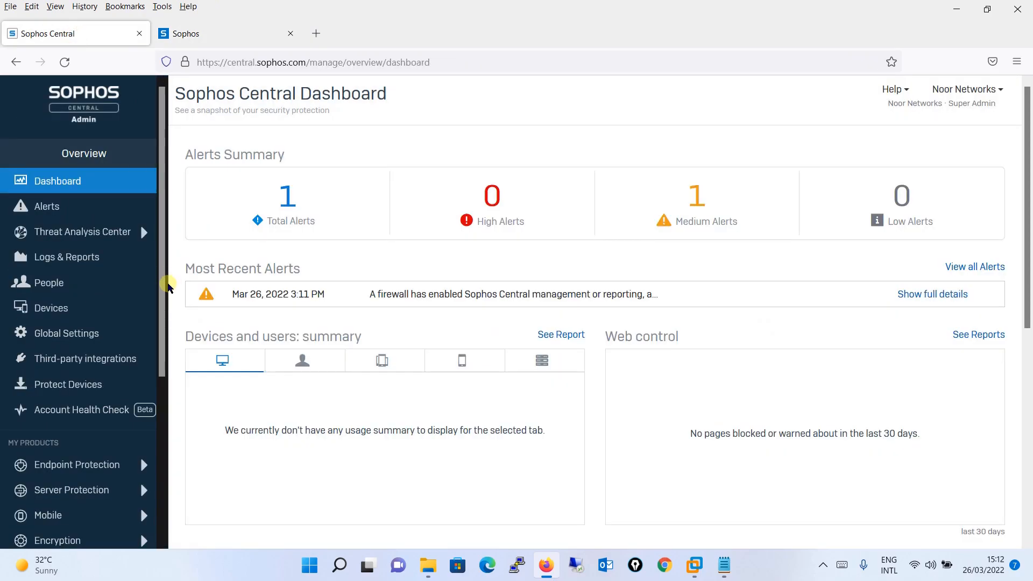
{"action": "left_click", "coordinate": [94, 205]}
{"action": "left_click", "coordinate": [92, 181]}
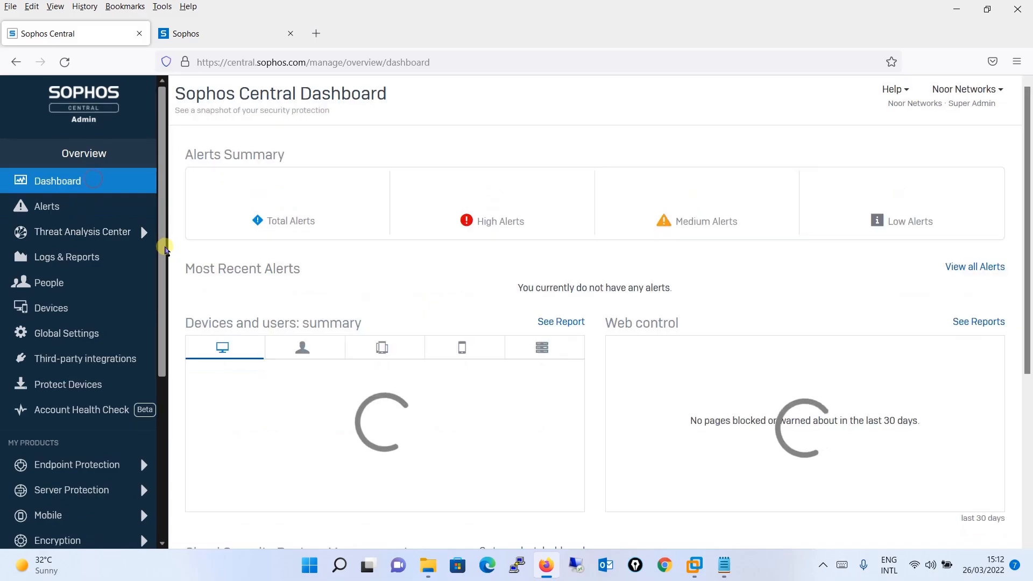
{"action": "left_click_drag", "start_coordinate": [165, 249], "coordinate": [162, 441]}
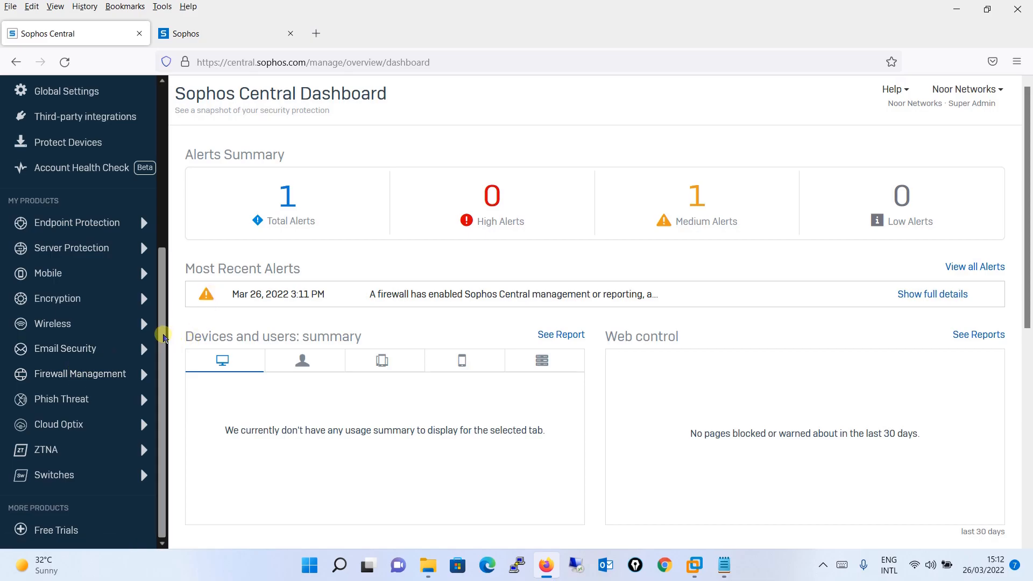
{"action": "left_click_drag", "start_coordinate": [164, 337], "coordinate": [161, 213]}
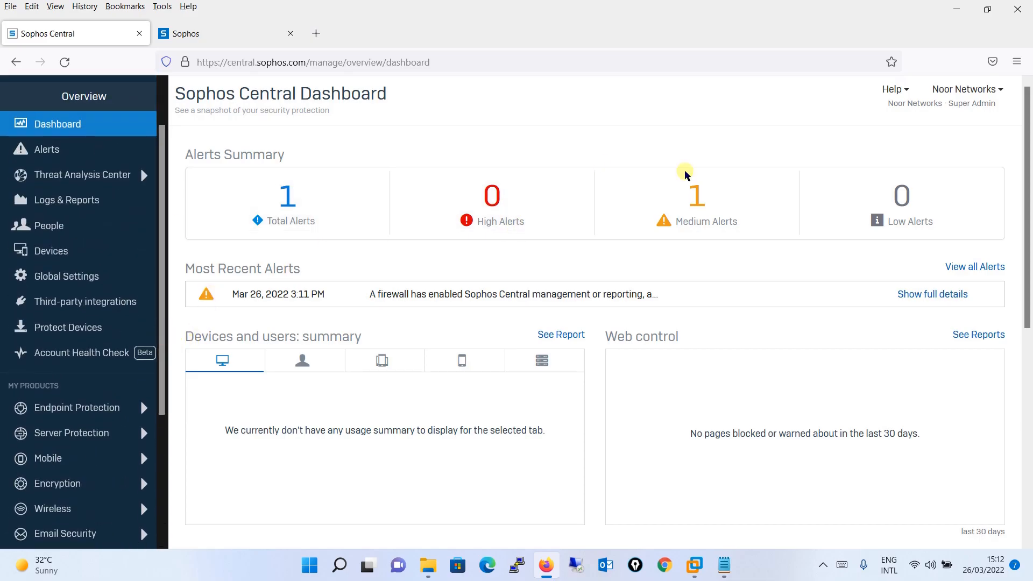
Step: Open the medium alert about the firewall awaiting management approval, expand its details, and mark it as acknowledged
{"action": "left_click", "coordinate": [700, 204]}
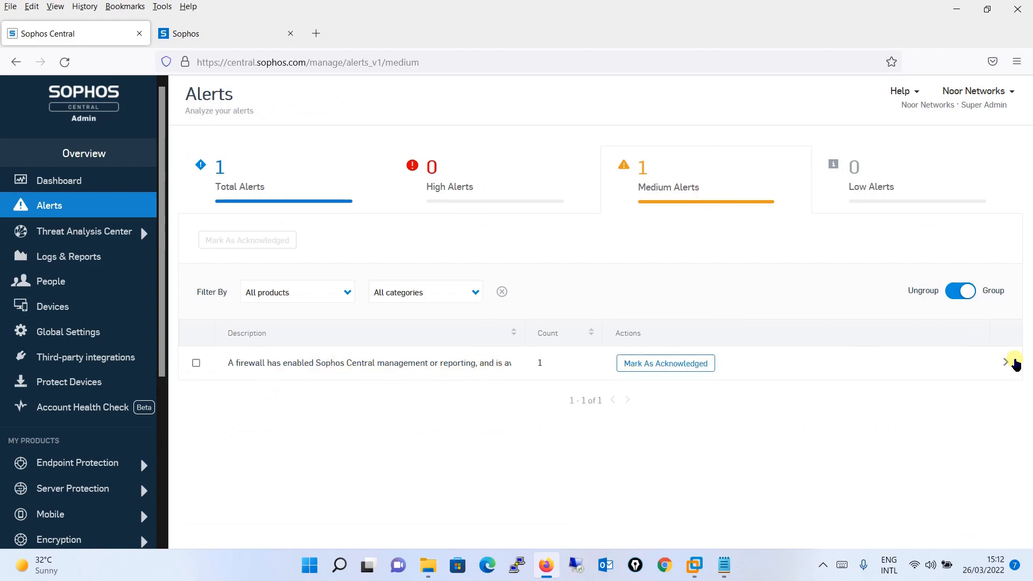
{"action": "left_click", "coordinate": [1009, 362]}
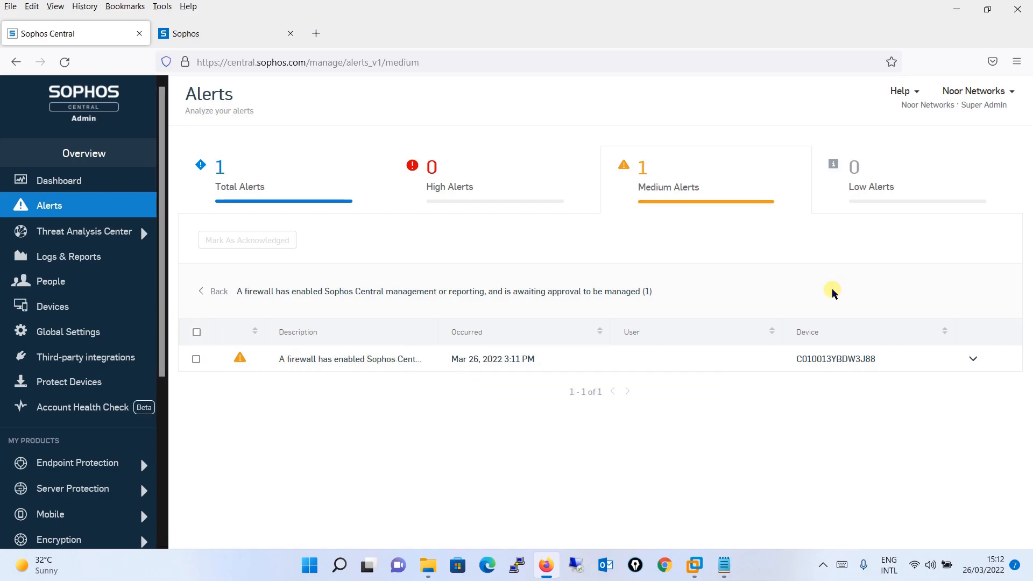
{"action": "left_click", "coordinate": [972, 361]}
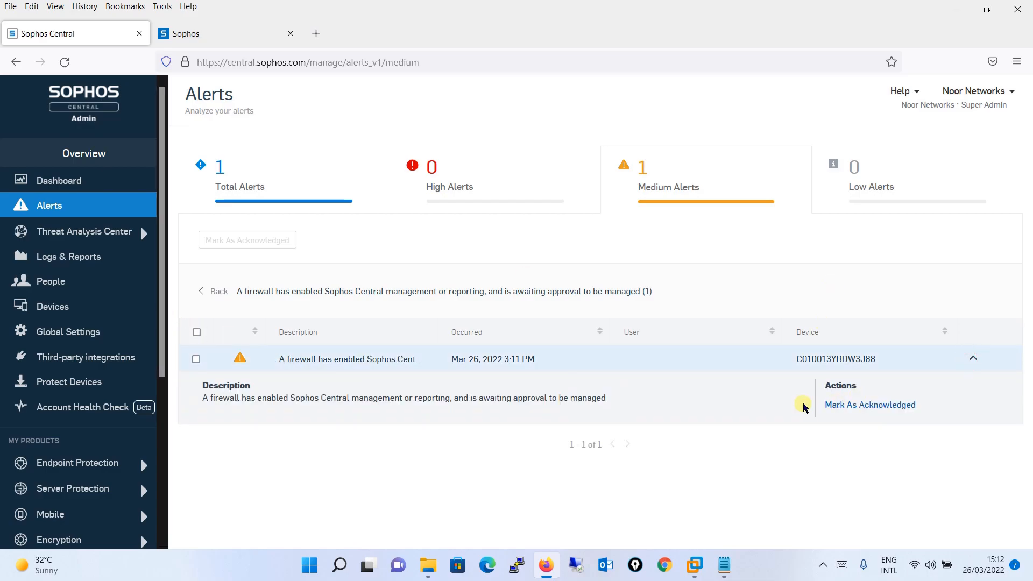
{"action": "left_click", "coordinate": [866, 406]}
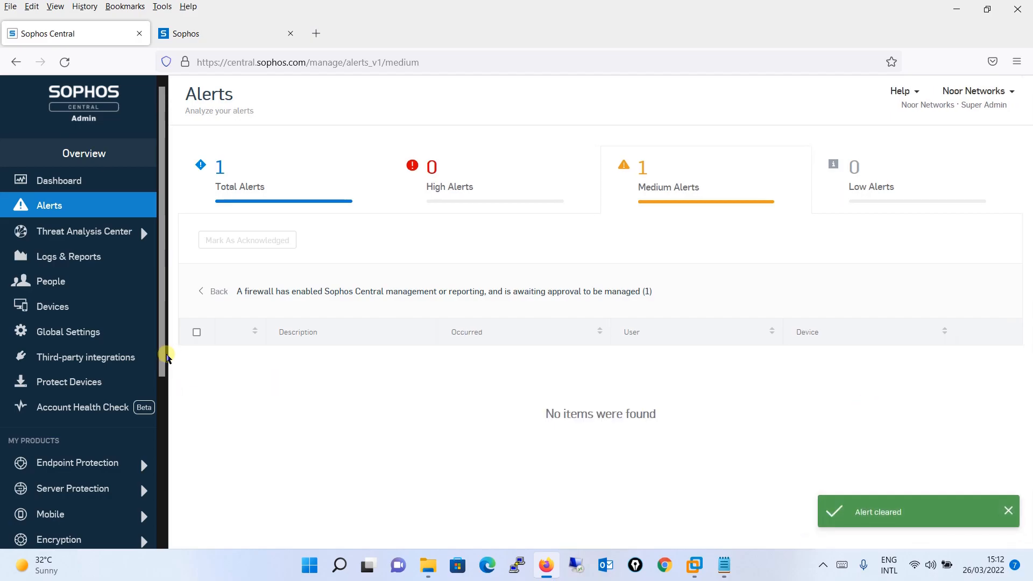
Step: Open Firewall Management in Sophos Central and display its list of managed firewalls
{"action": "scroll", "coordinate": [162, 355], "scroll_direction": "down", "scroll_amount": 1}
{"action": "left_click_drag", "start_coordinate": [161, 357], "coordinate": [162, 565]}
{"action": "left_click", "coordinate": [90, 379]}
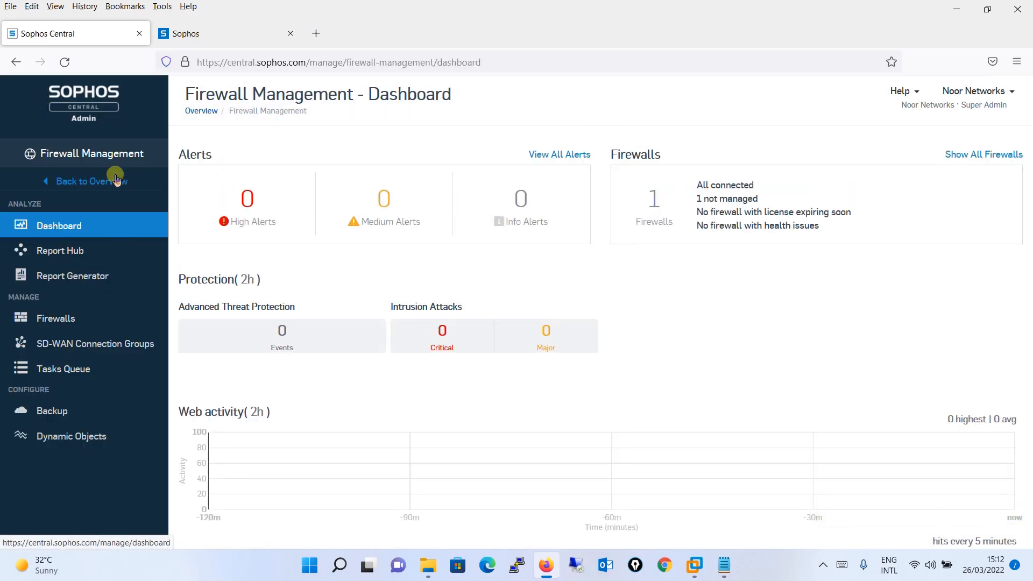
{"action": "left_click", "coordinate": [74, 321]}
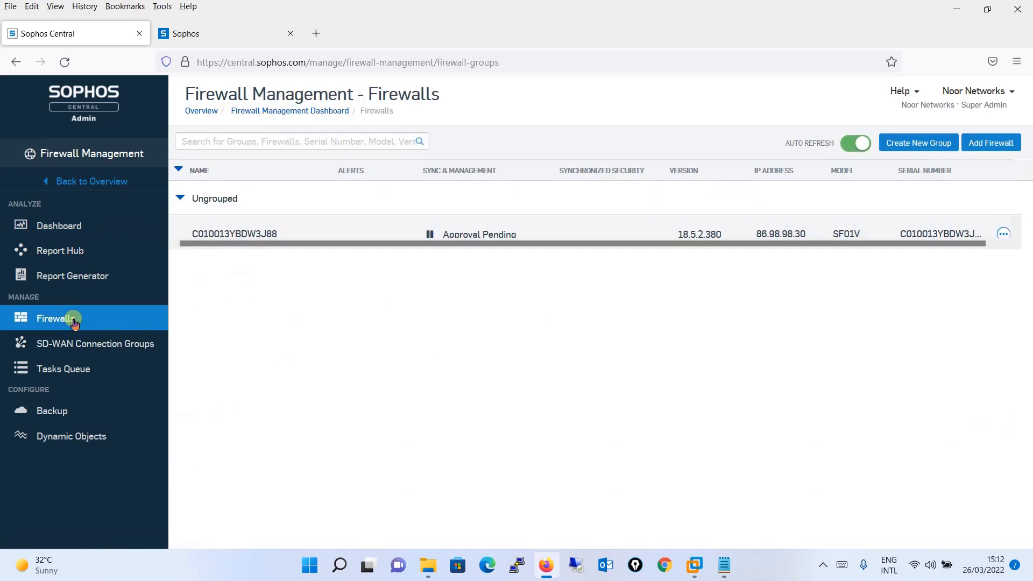
Step: Accept the Sophos Central services for the ungrouped firewall pending approval, and check the Sophos Central page in the firewall's local console
{"action": "left_click", "coordinate": [469, 239]}
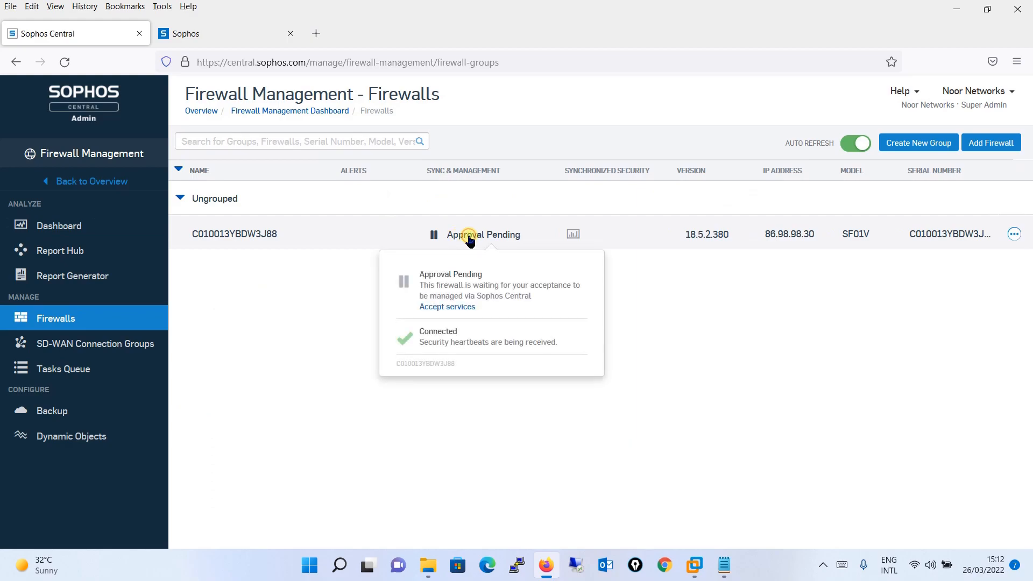
{"action": "left_click", "coordinate": [451, 308]}
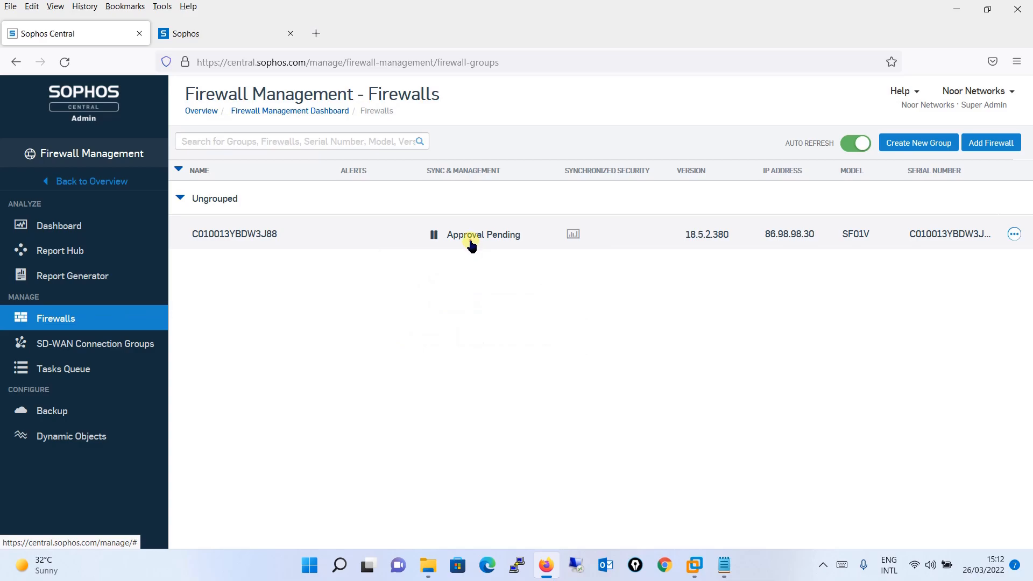
{"action": "left_click", "coordinate": [471, 245]}
{"action": "left_click", "coordinate": [453, 310]}
{"action": "left_click", "coordinate": [224, 36]}
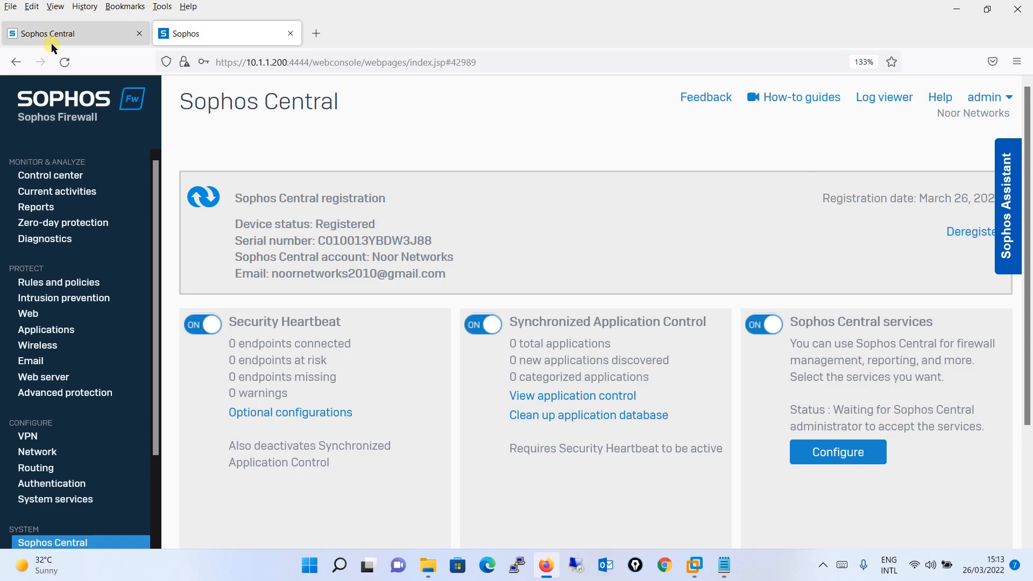
{"action": "left_click", "coordinate": [79, 35]}
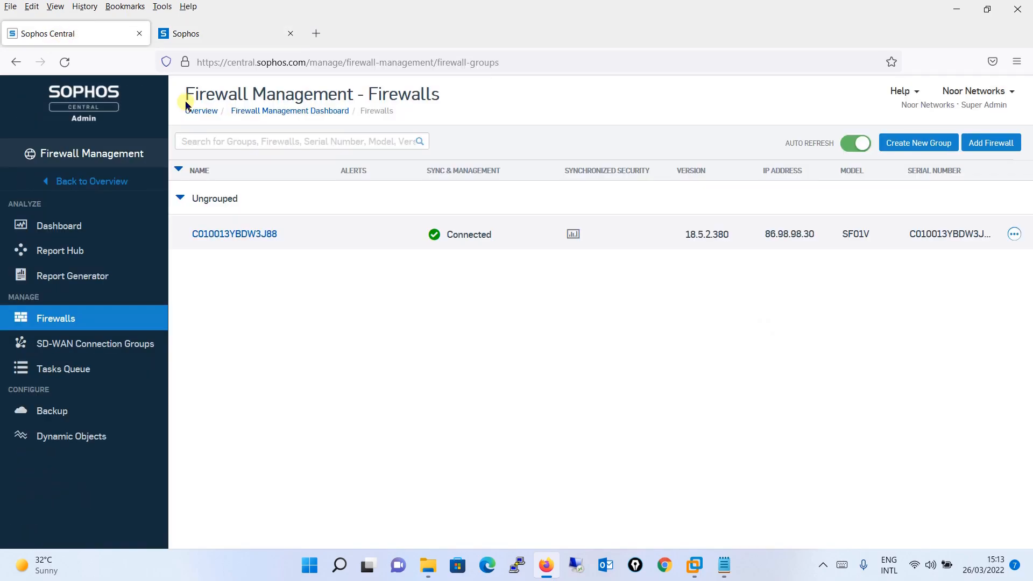
Step: Open the connected firewall's console through Sophos Central, compare its web address with the local console's, and go back from the remote console
{"action": "left_click", "coordinate": [236, 236]}
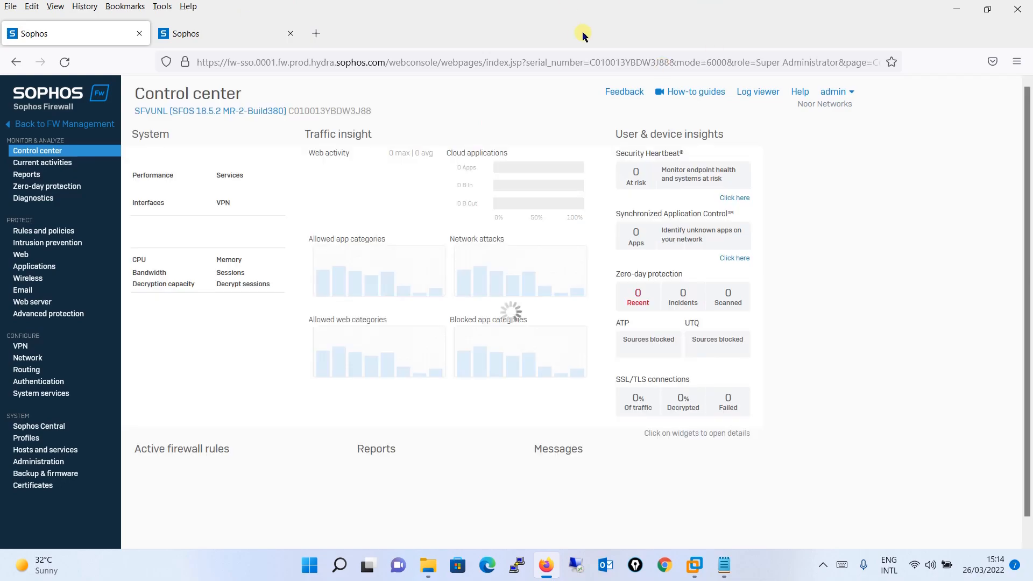
{"action": "left_click", "coordinate": [218, 34]}
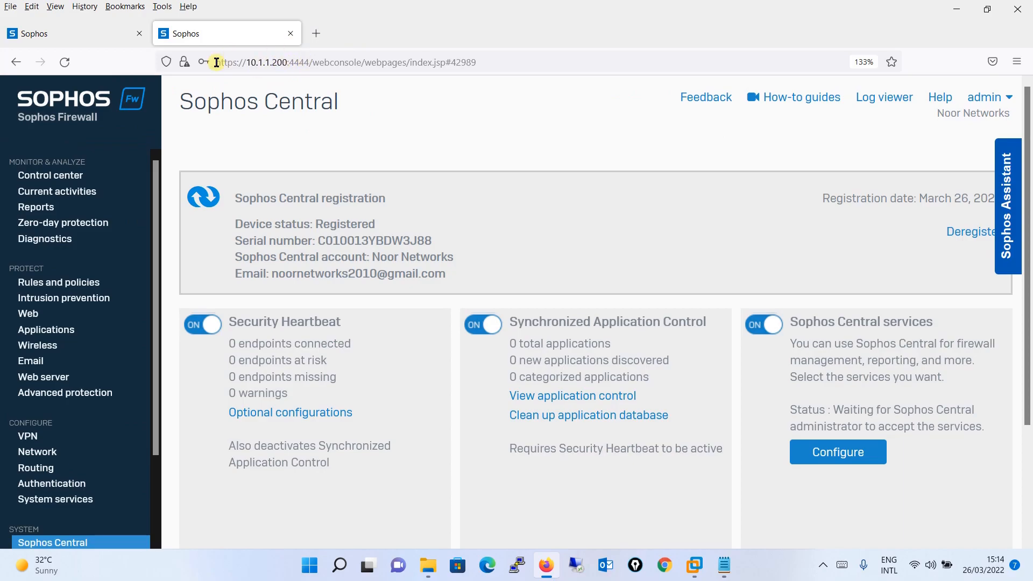
{"action": "left_click", "coordinate": [75, 33]}
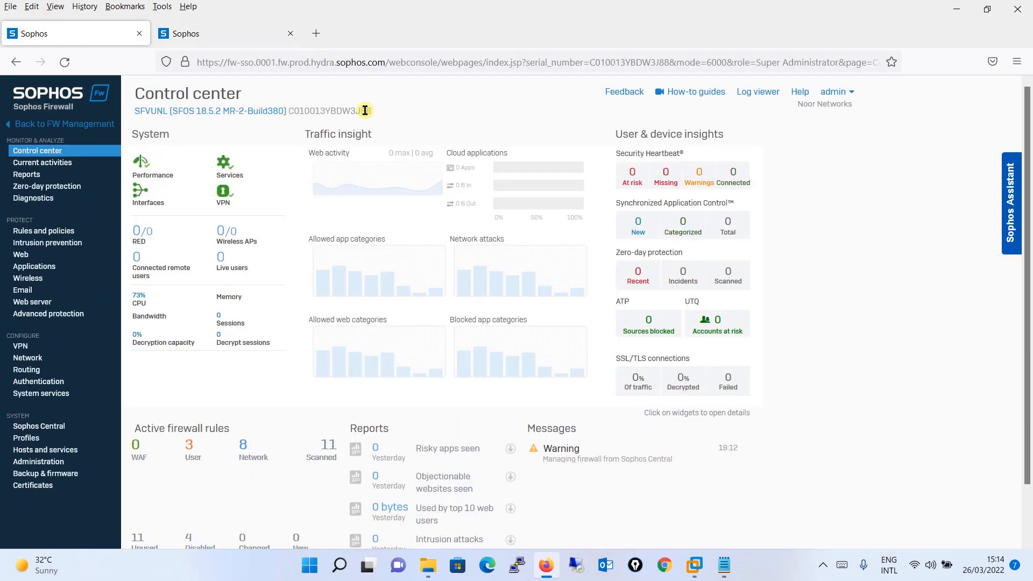
{"action": "left_click", "coordinate": [378, 63]}
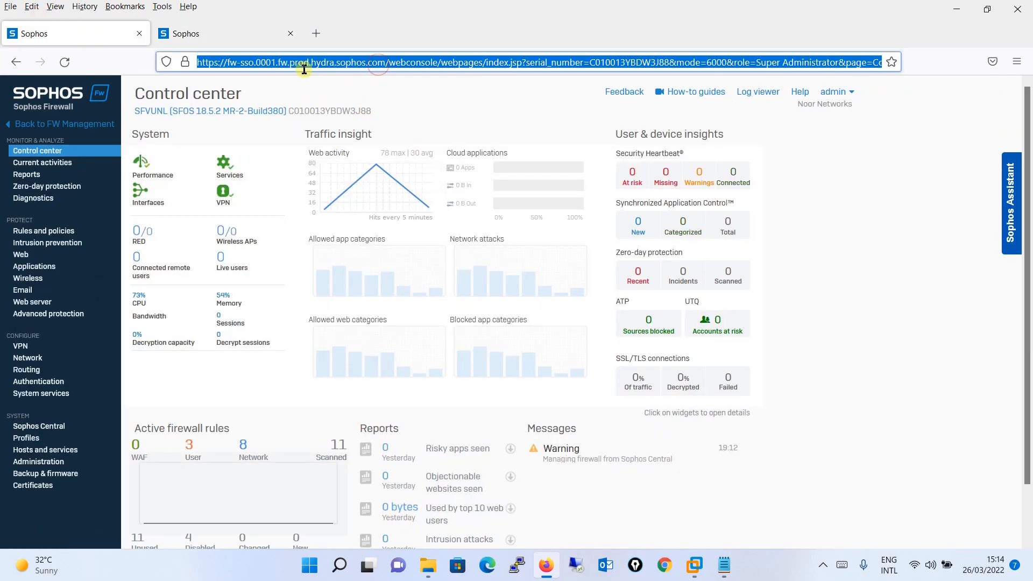
{"action": "left_click", "coordinate": [444, 100]}
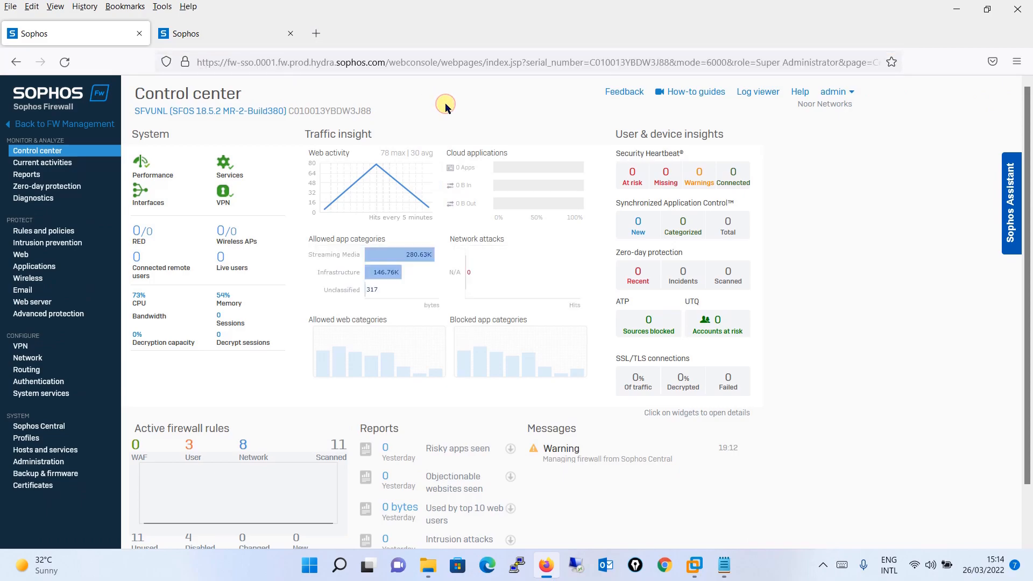
{"action": "left_click", "coordinate": [214, 41]}
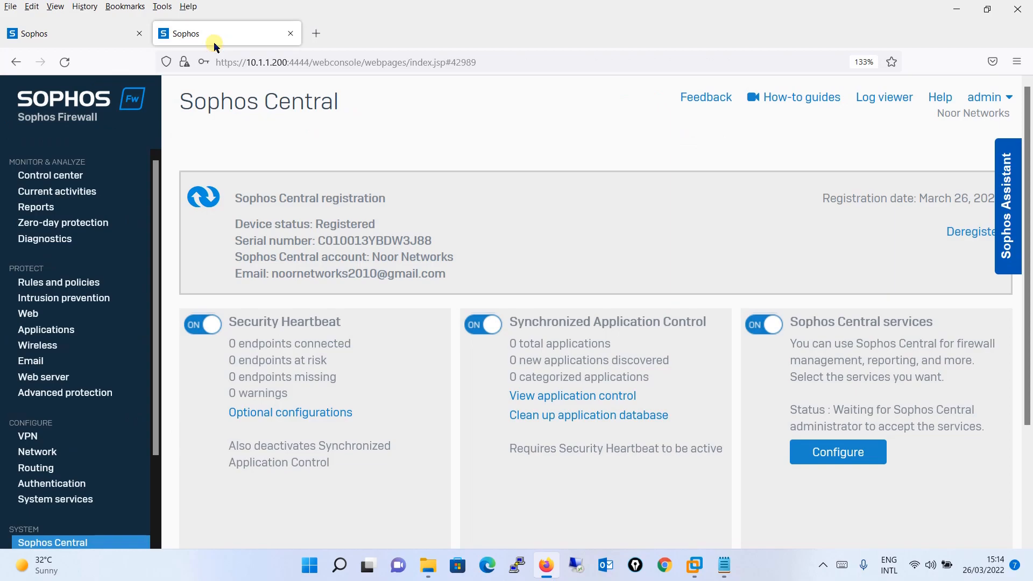
{"action": "left_click", "coordinate": [115, 33]}
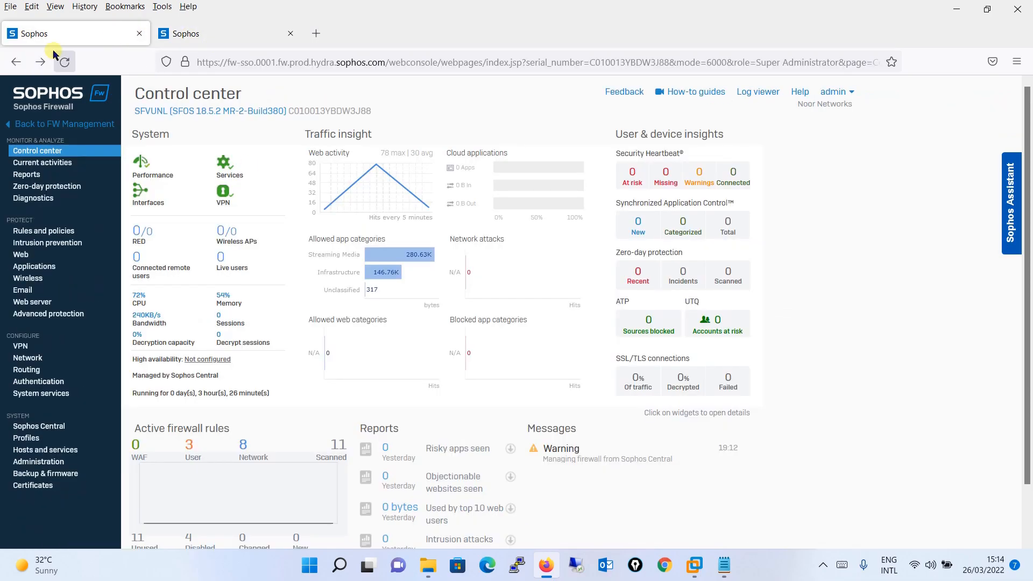
{"action": "left_click", "coordinate": [16, 63]}
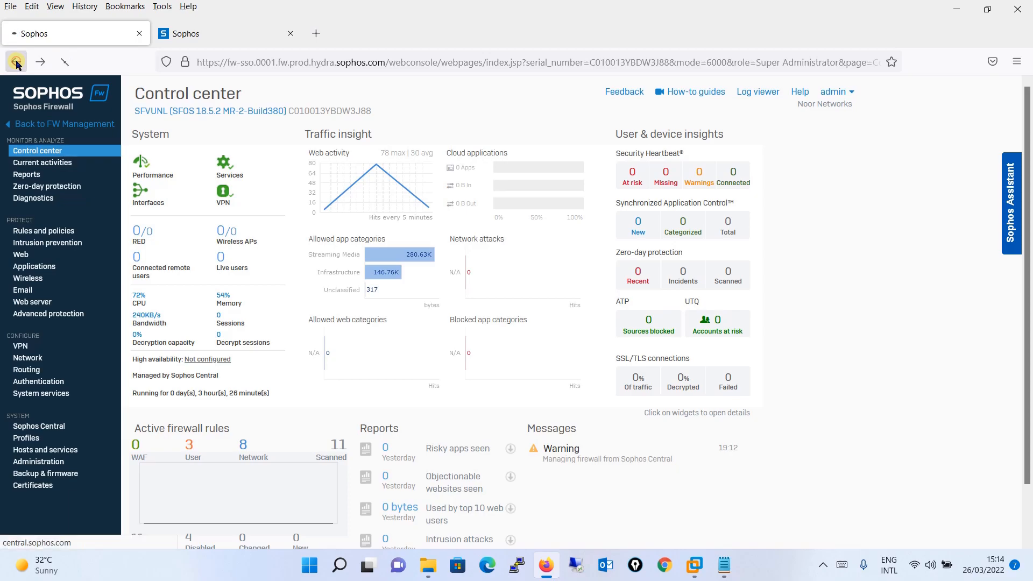